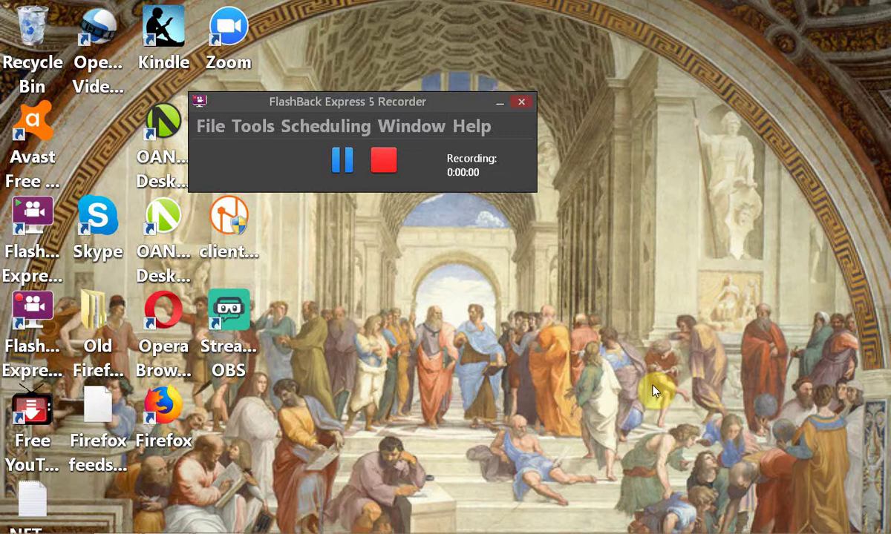
Glance at Interactive Brokers TWS, then bring up the S_FDRM-FALL-19 session outline in Chrome.
key(alt+Tab)
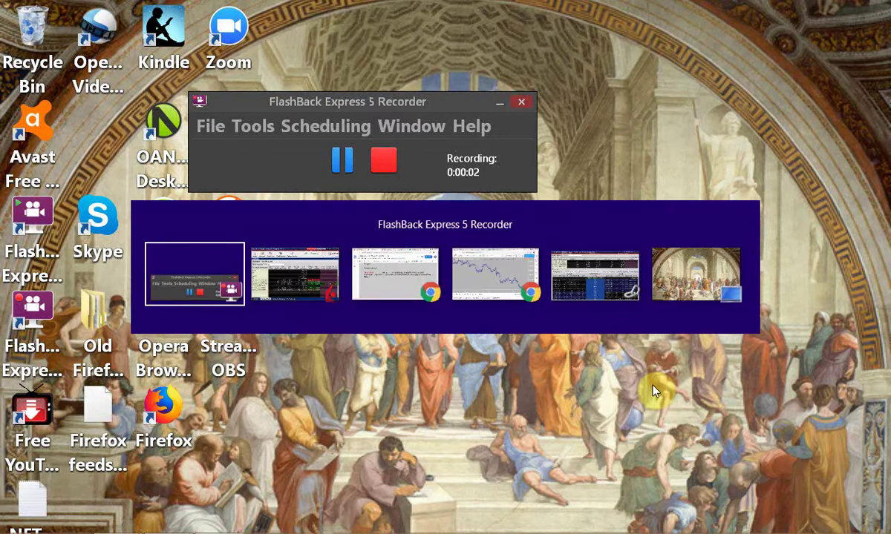
key(Tab)
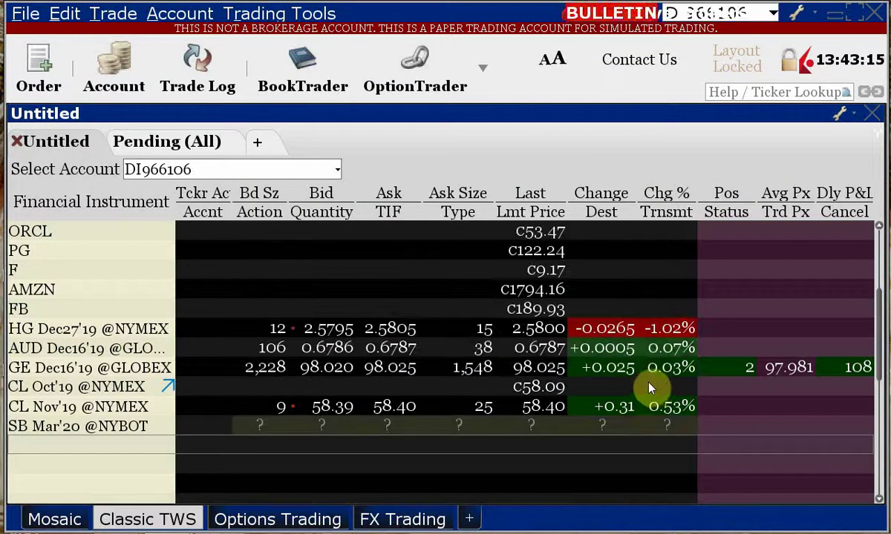
key(alt+Tab)
key(Tab)
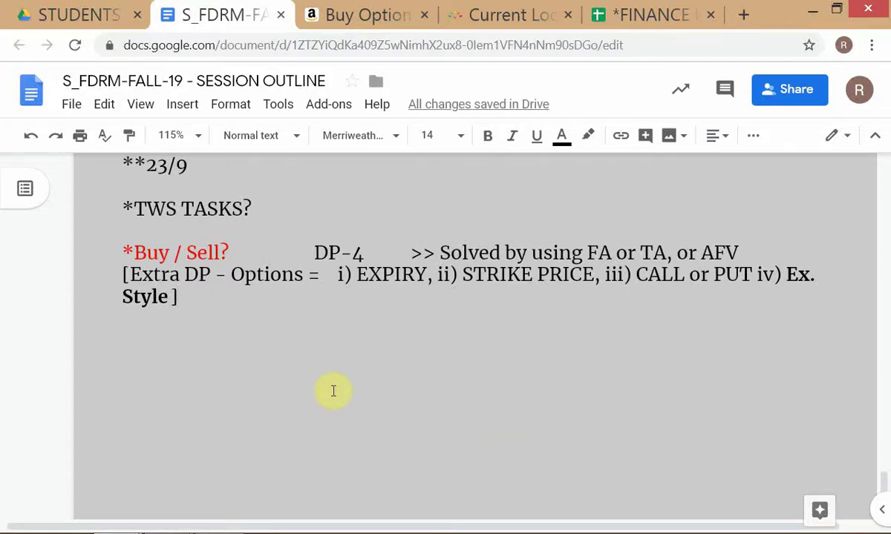
Scroll up from the 23/9 notes, past the DP list and Links, to OPTIONS – INTRODUCTION.
scroll(355, 434, up, 2)
scroll(357, 434, up, 2)
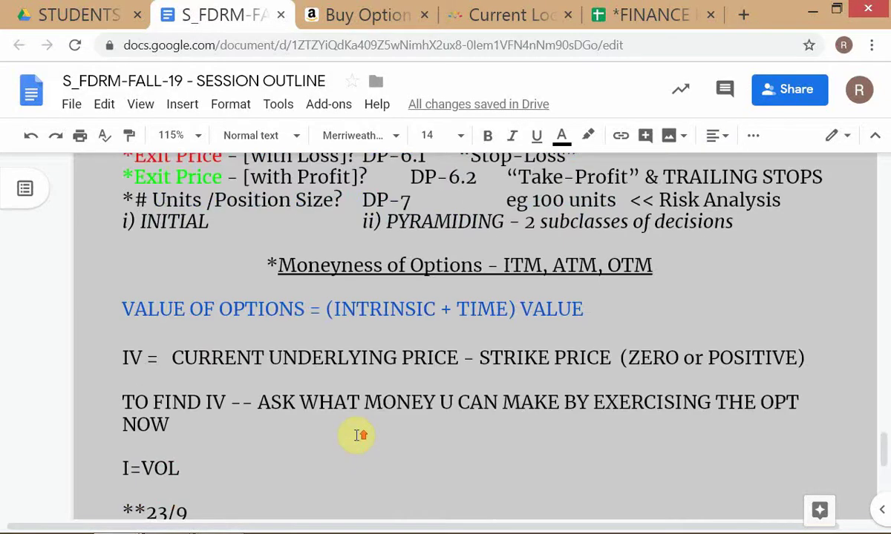
scroll(355, 434, up, 2)
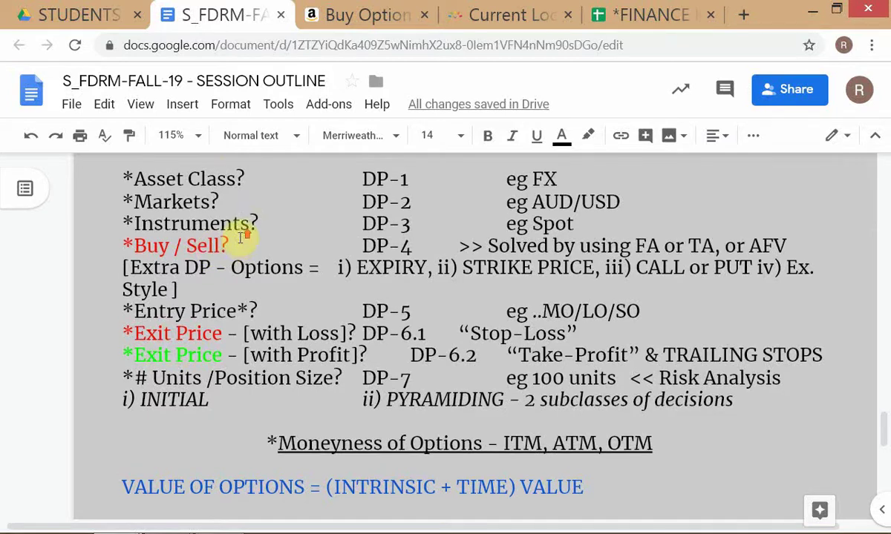
scroll(239, 237, up, 2)
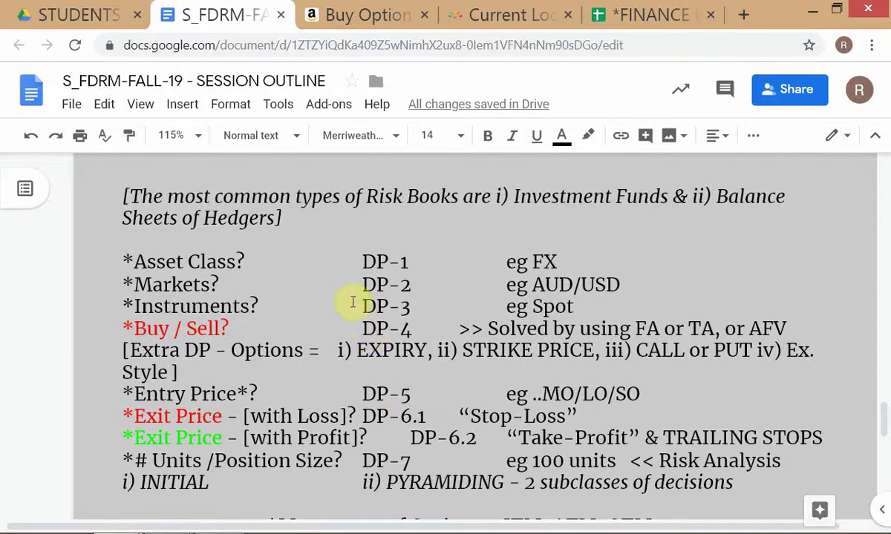
scroll(352, 303, up, 3)
scroll(353, 302, up, 3)
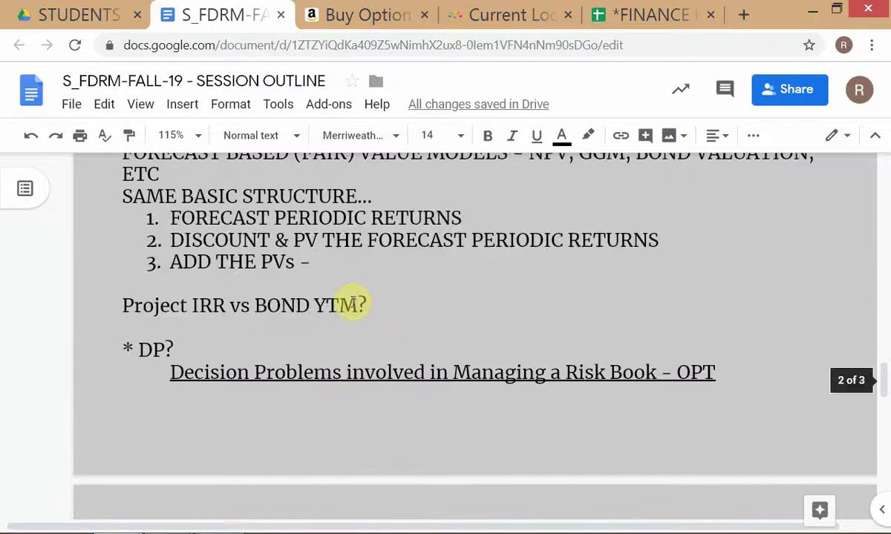
scroll(353, 302, up, 12)
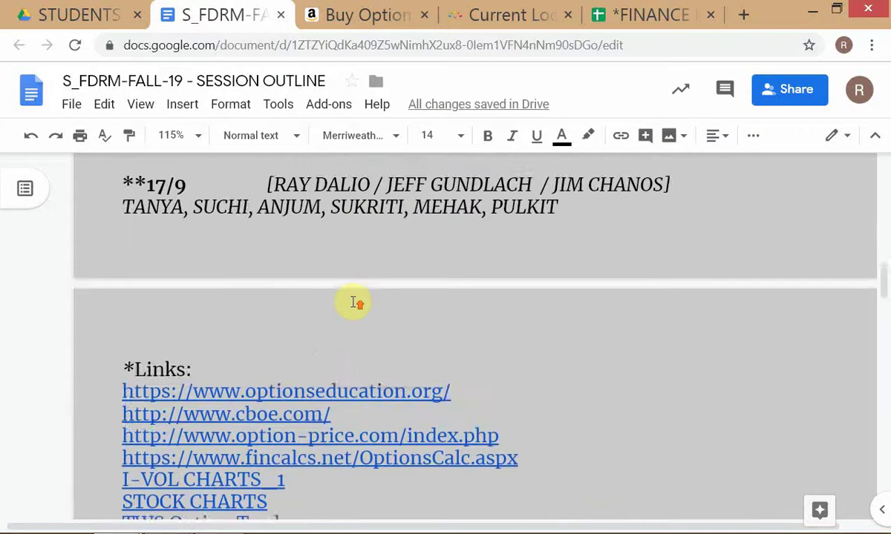
scroll(353, 302, up, 5)
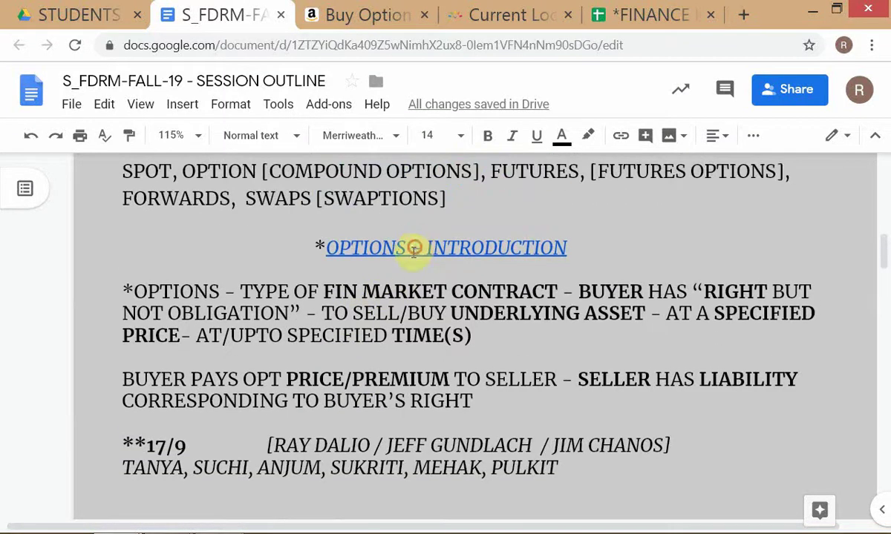
Follow the OPTIONS – INTRODUCTION heading link to the ASSET CLASSES, MARKETS, INSTRUMENTS spreadsheet.
click(414, 249)
click(399, 280)
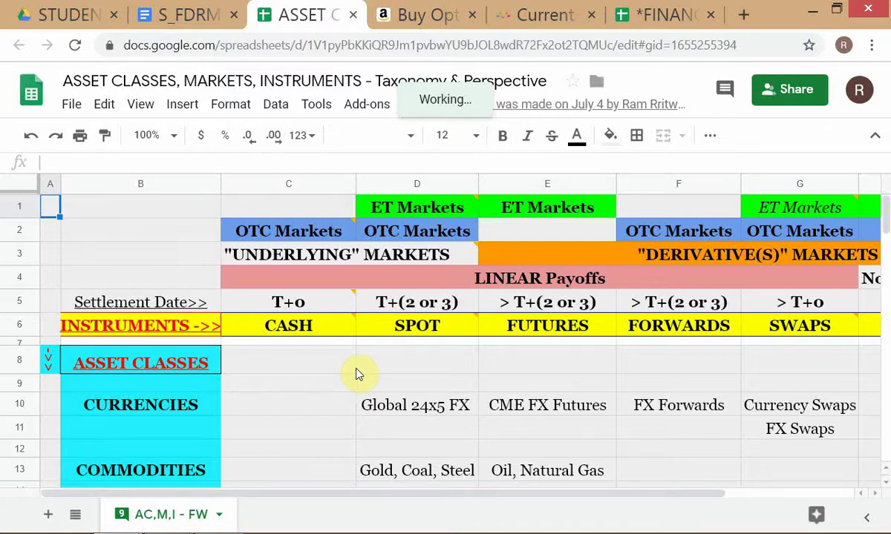
Dismiss the delete-menu shortcut prompt and zoom the taxonomy sheet to 80%.
scroll(358, 376, down, 1)
click(690, 398)
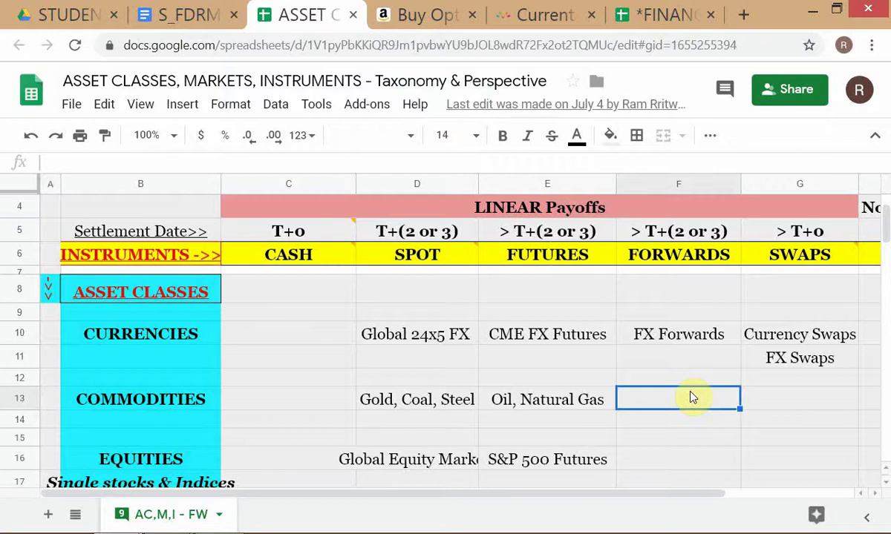
key(Right)
key(ctrl+alt+minus)
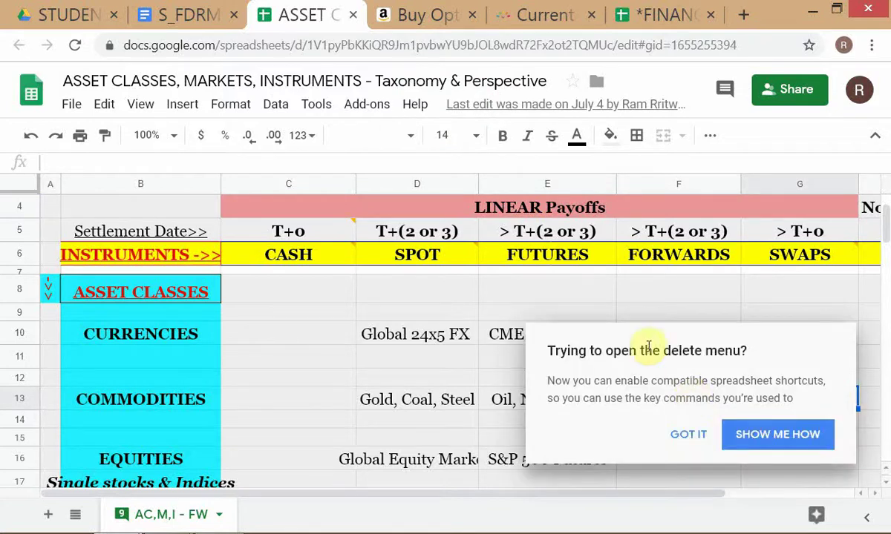
click(620, 290)
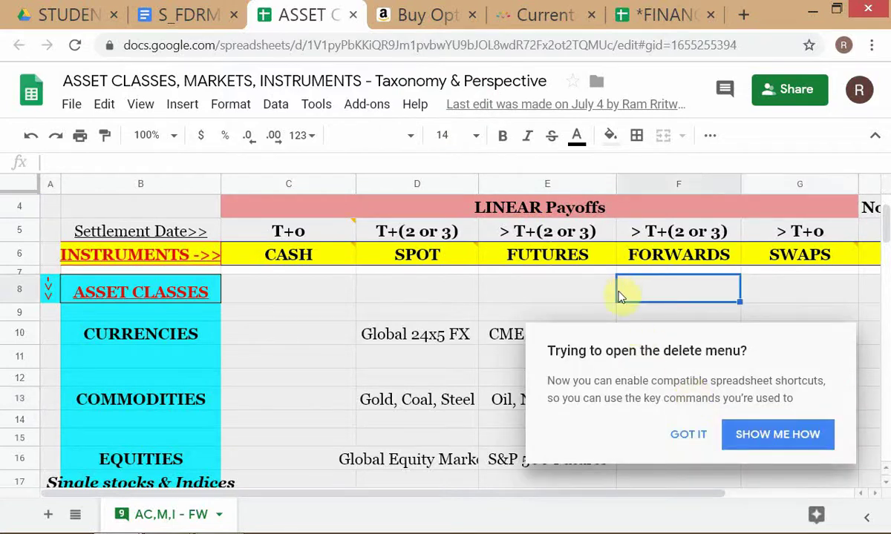
click(680, 435)
click(452, 380)
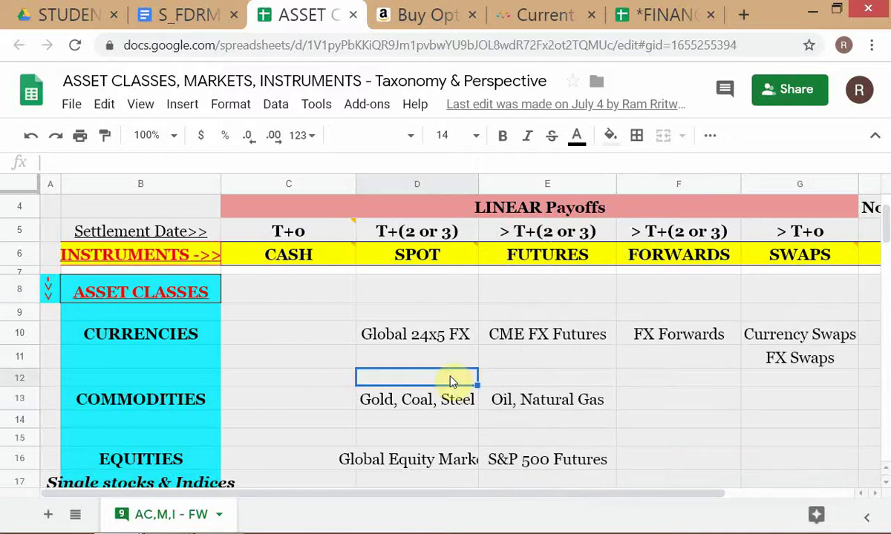
key(ctrl+minus)
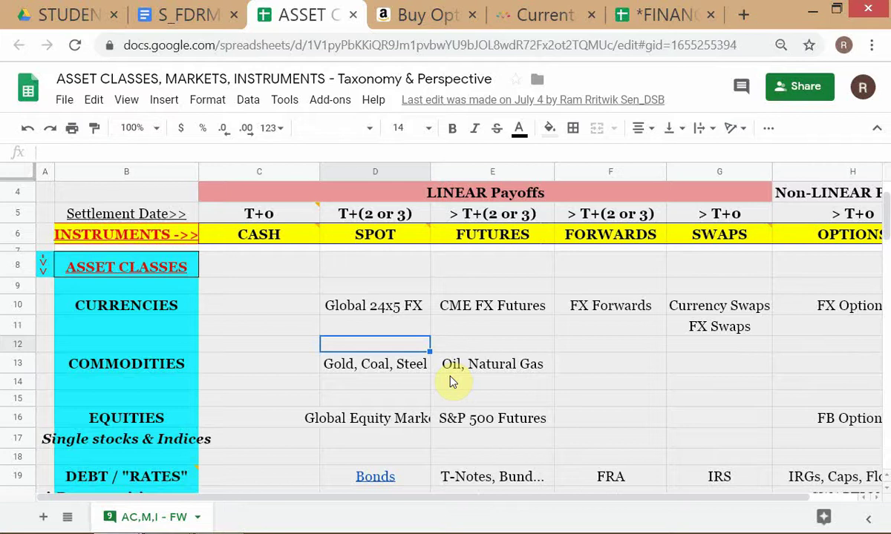
key(ctrl+minus)
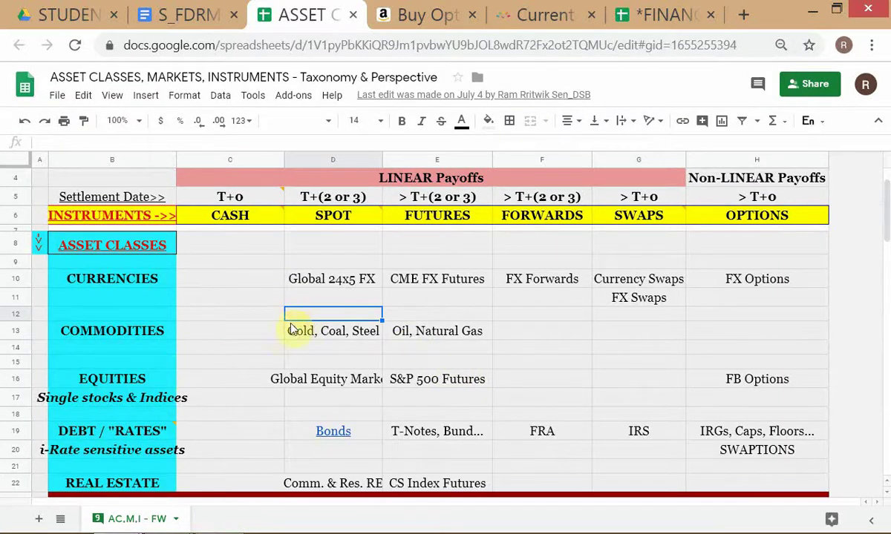
click(290, 384)
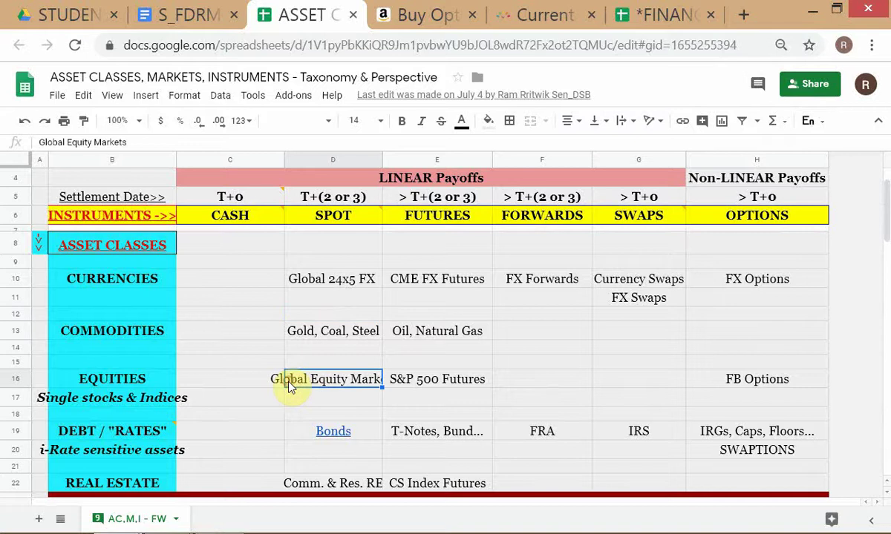
click(764, 381)
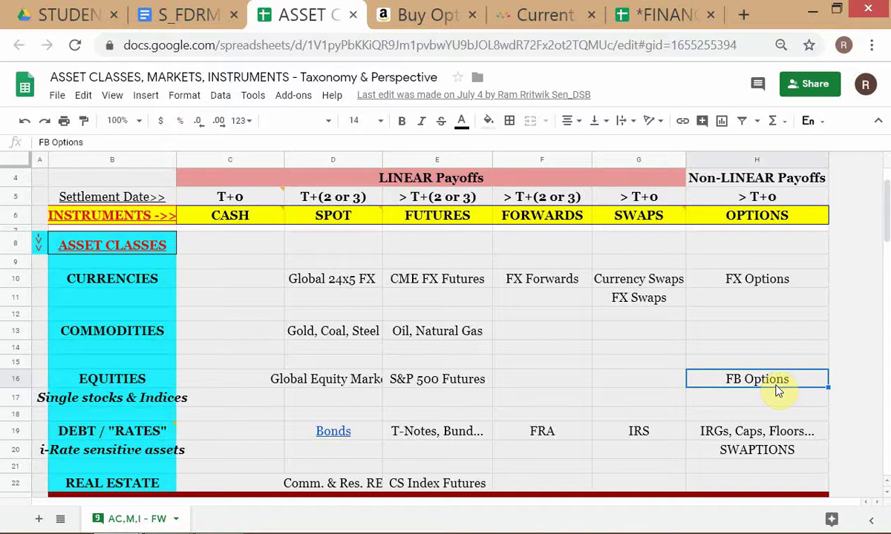
click(733, 278)
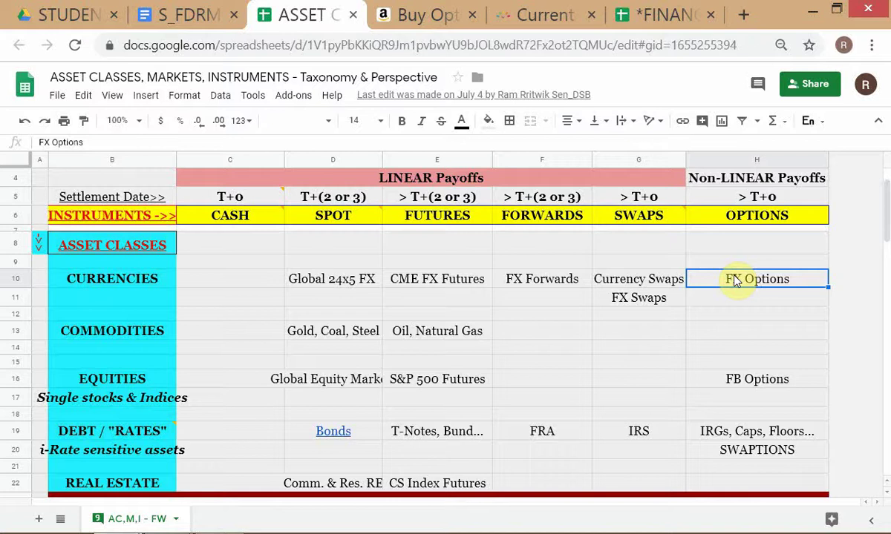
Return to the session outline and reset the browser zoom to 100%.
click(178, 22)
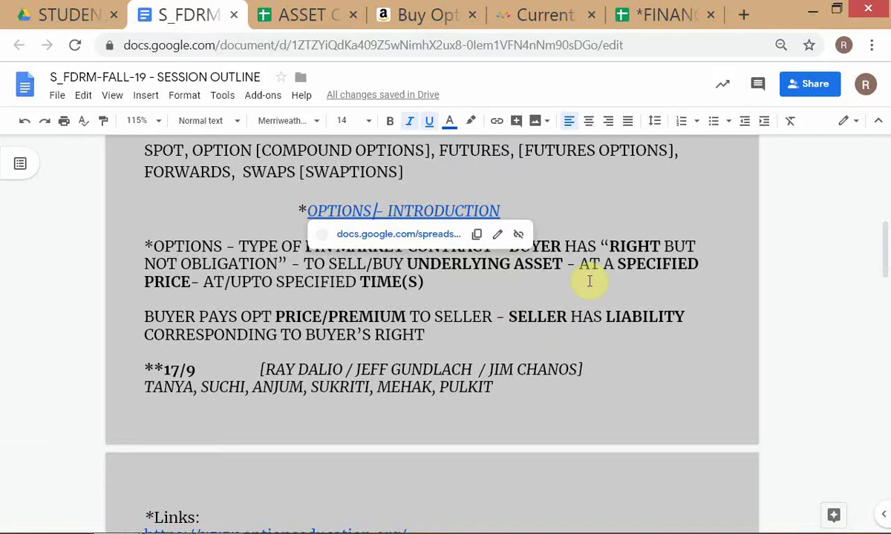
scroll(589, 282, down, 3)
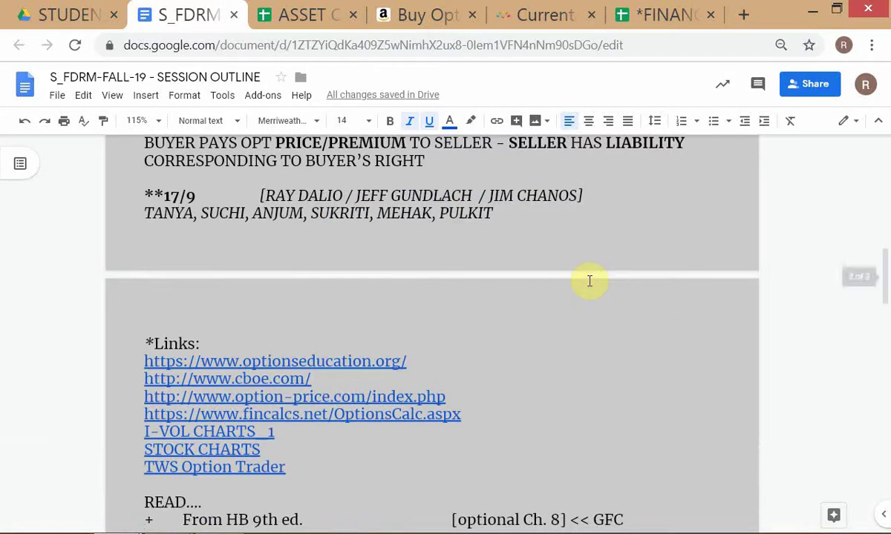
key(ctrl+minus)
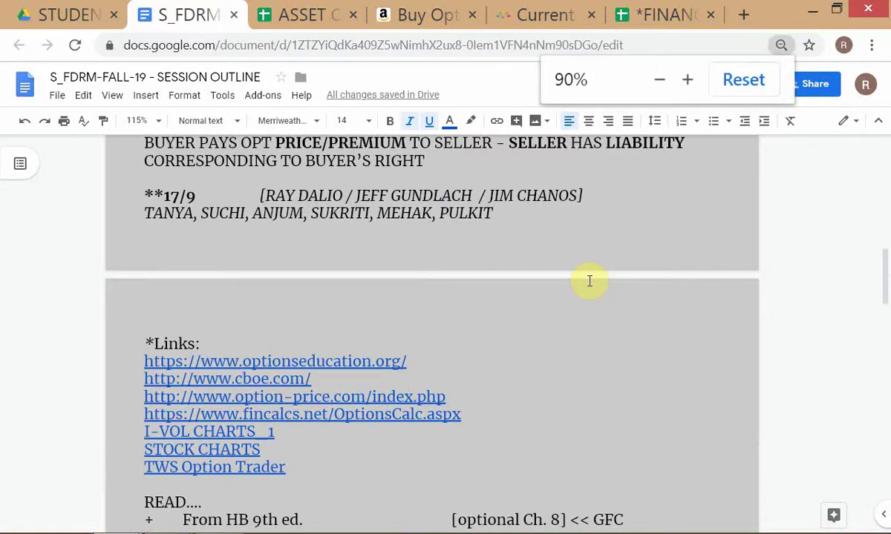
key(ctrl+plus)
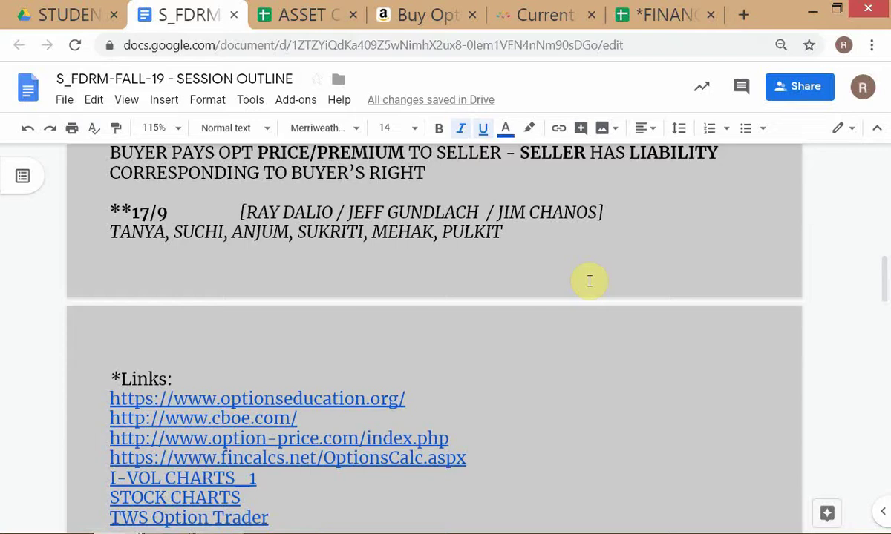
key(ctrl+plus)
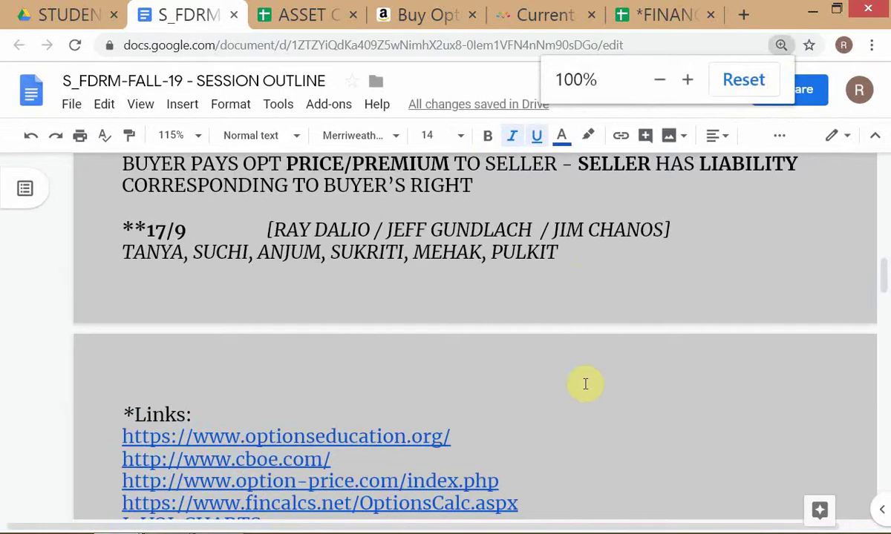
Review the outline down to the TWS tasks, checking the VALUE OF OPTIONS link.
scroll(602, 403, down, 7)
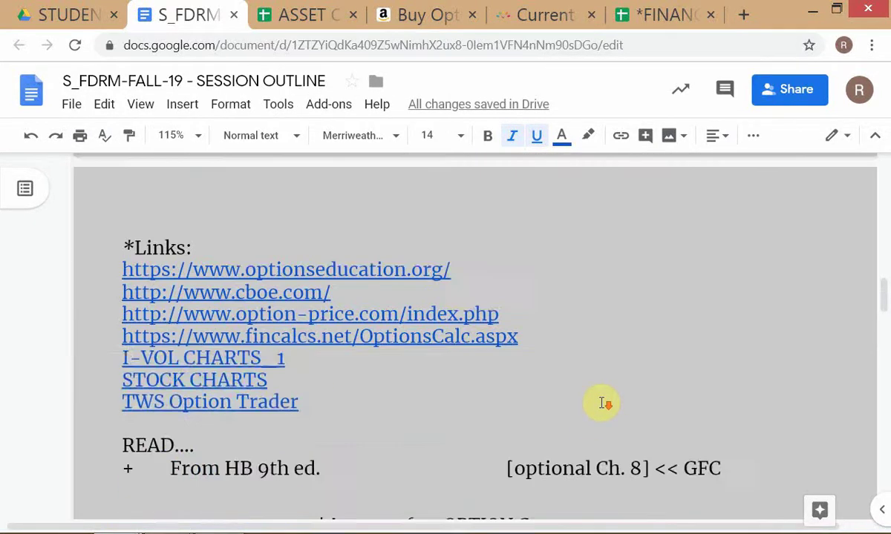
scroll(602, 403, down, 10)
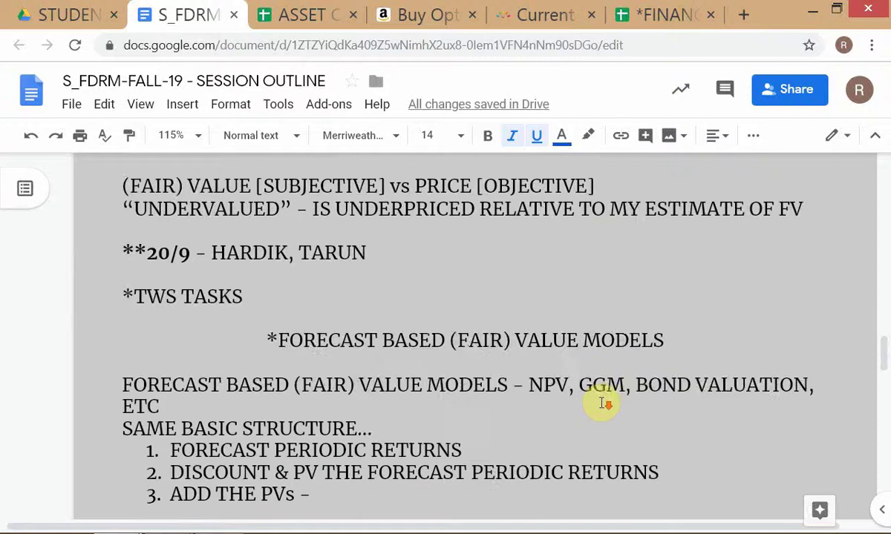
scroll(601, 403, down, 10)
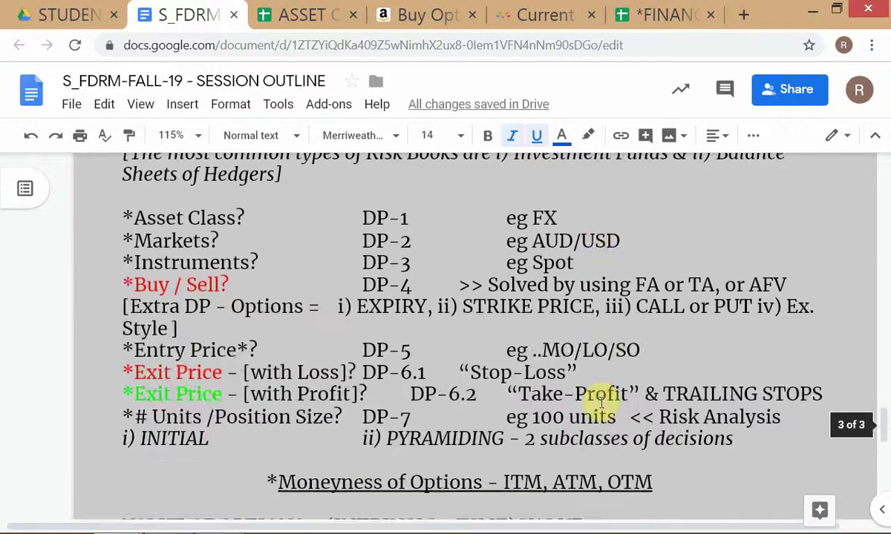
scroll(586, 393, up, 3)
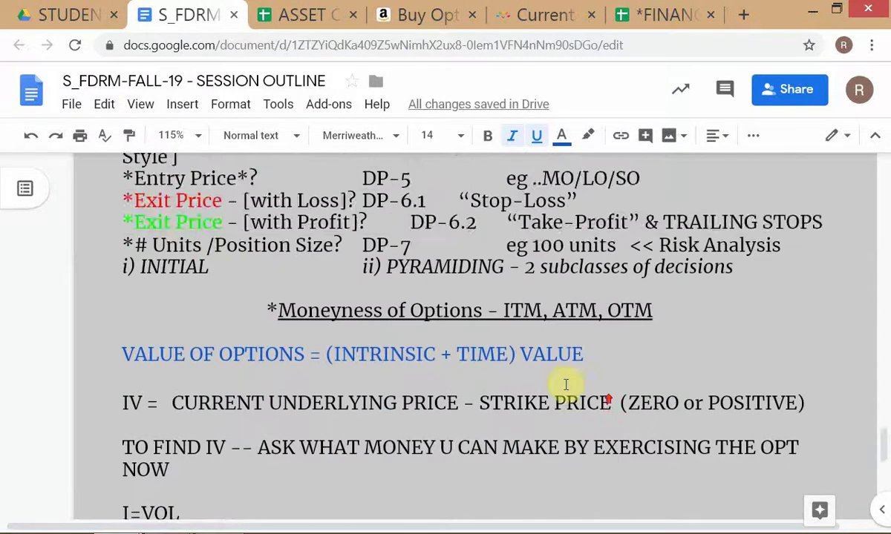
scroll(393, 357, down, 1)
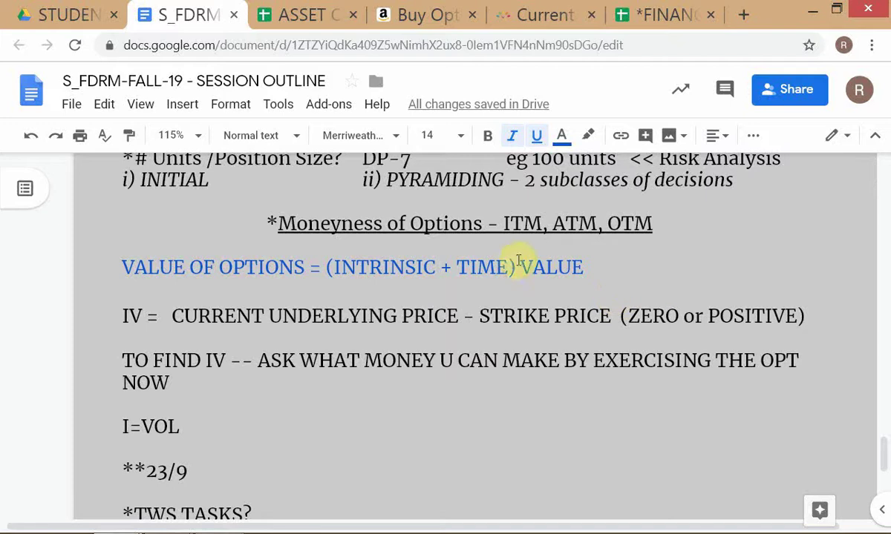
click(377, 267)
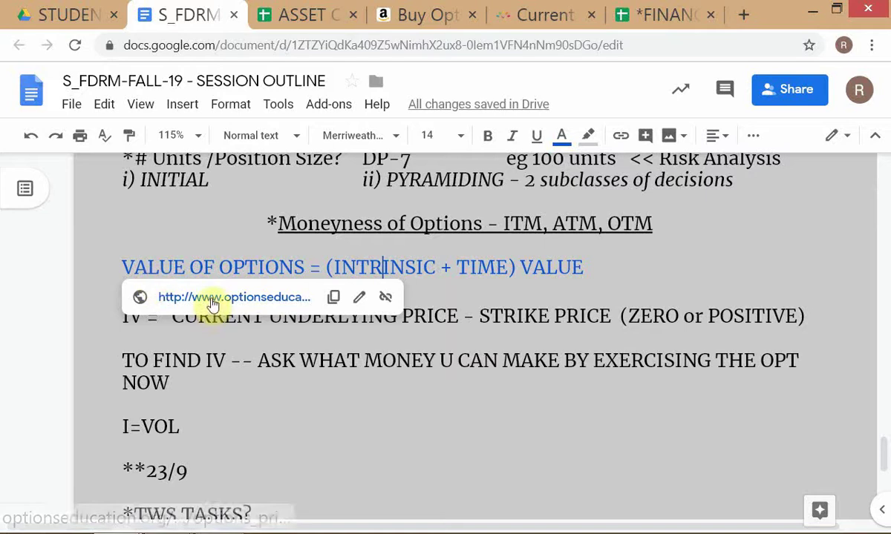
scroll(473, 427, down, 2)
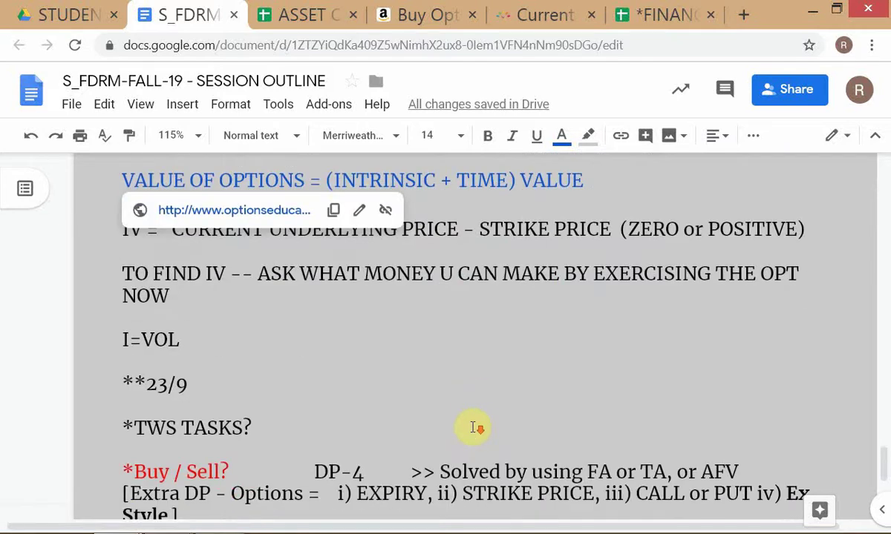
click(349, 363)
scroll(347, 364, down, 4)
scroll(347, 364, down, 3)
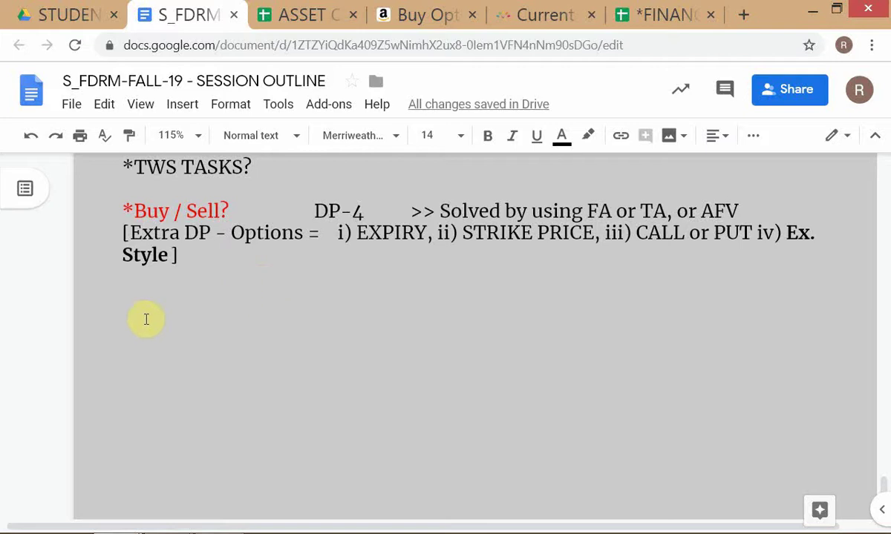
click(127, 304)
click(249, 274)
Switch via TWS to the TradingView AUDUSD 5-minute chart window.
key(alt+Tab)
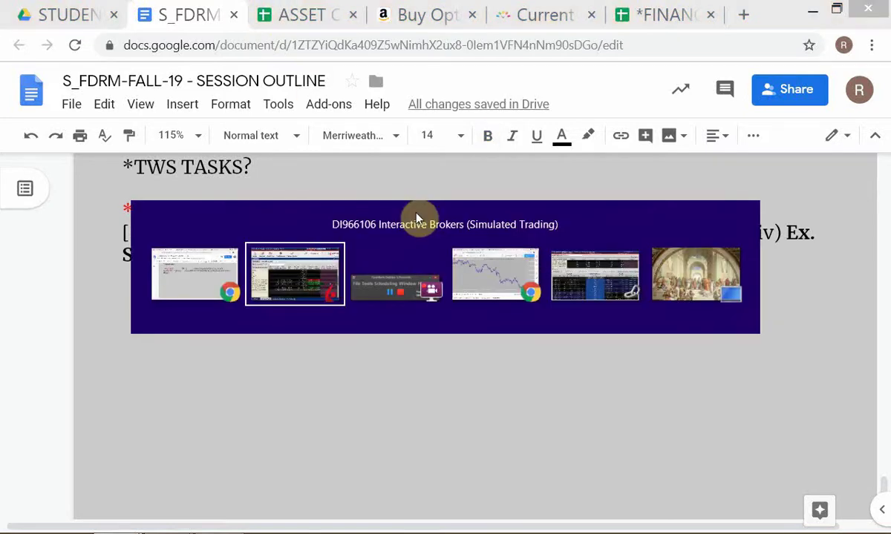
key(alt+Tab)
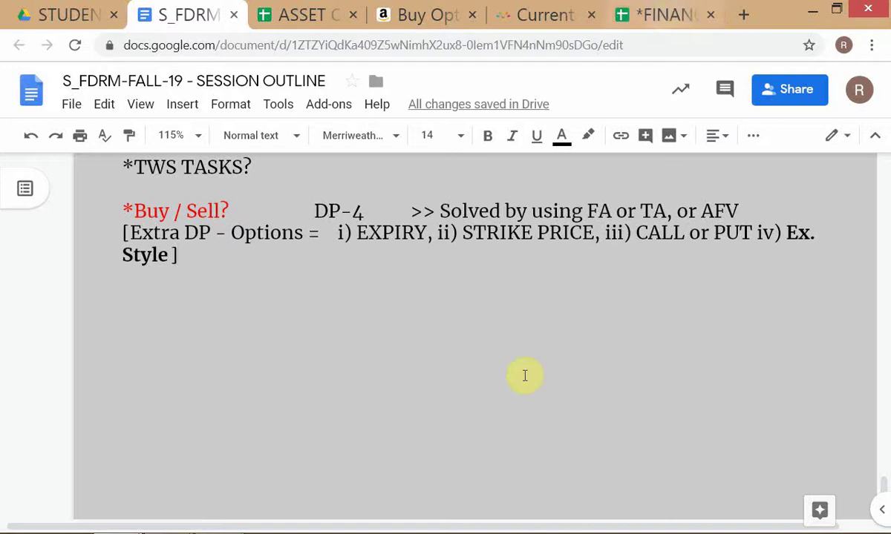
key(alt+Tab)
key(alt+Tab)
key(alt+Tab)
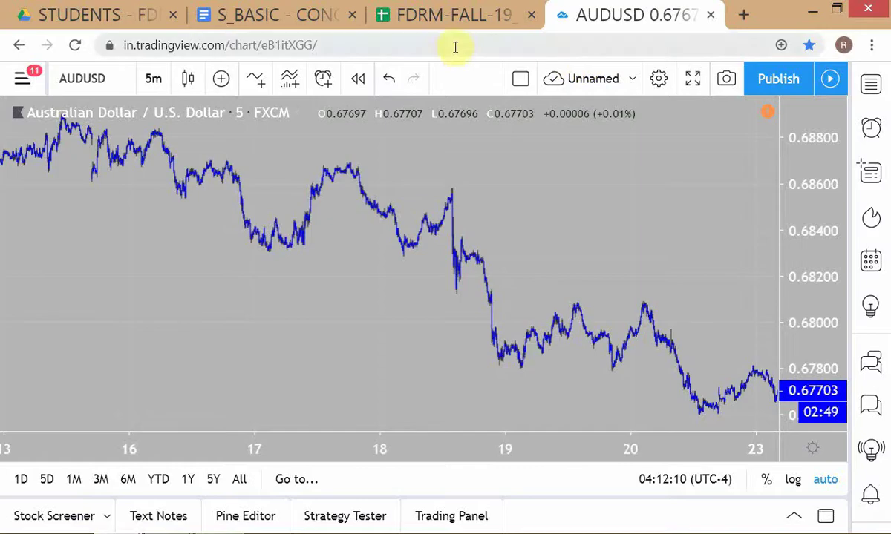
click(435, 20)
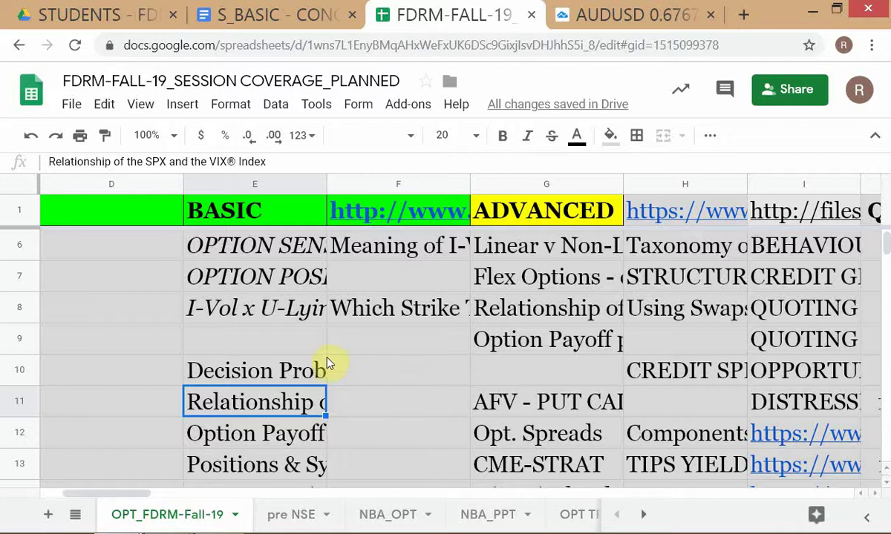
scroll(294, 319, up, 3)
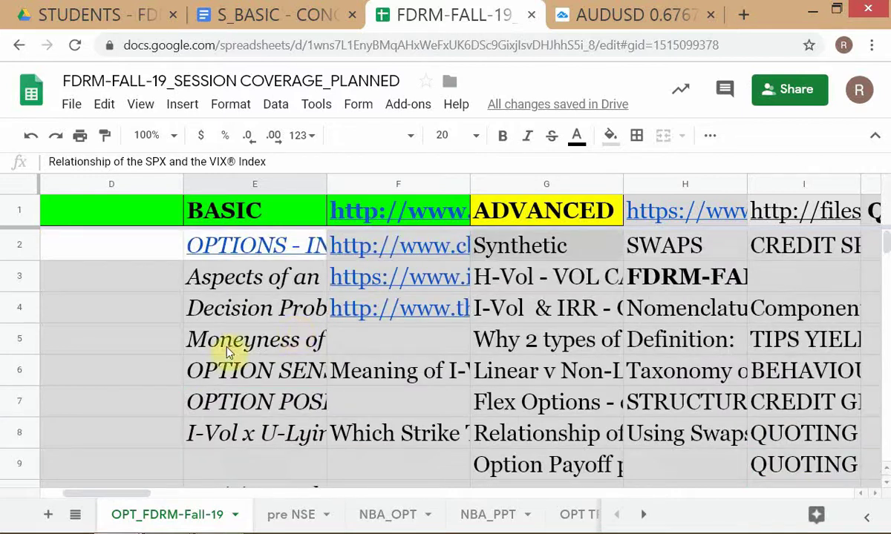
click(236, 375)
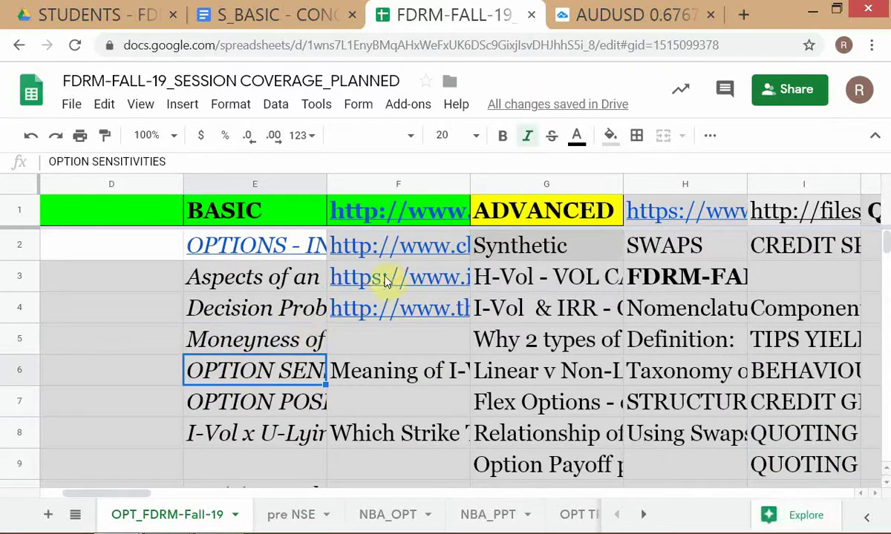
click(380, 219)
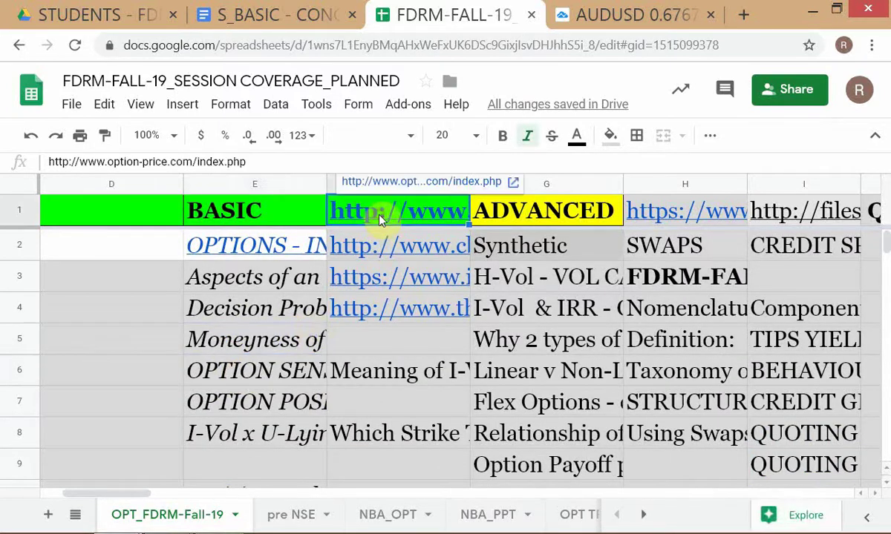
click(413, 183)
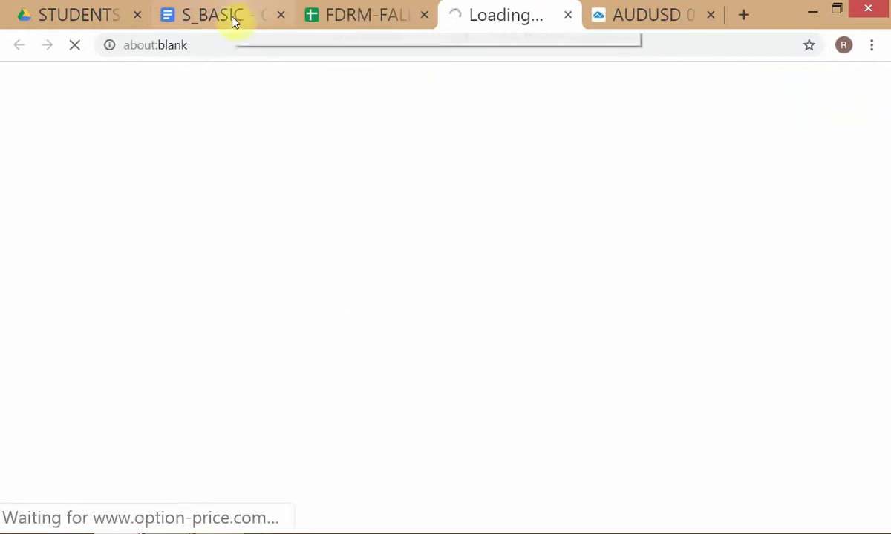
Return to the session outline around the *(FAIR) VALUE and *TWS TASKS lines.
key(alt+Tab)
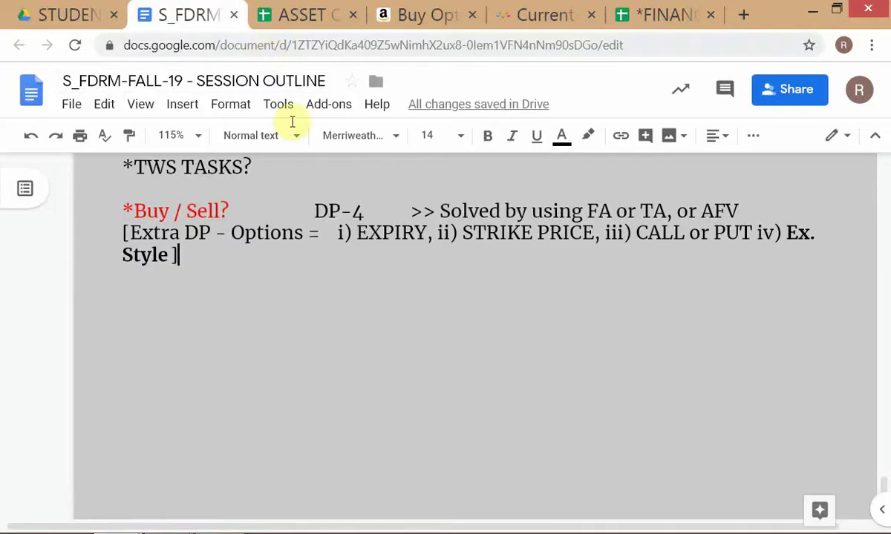
scroll(302, 334, up, 8)
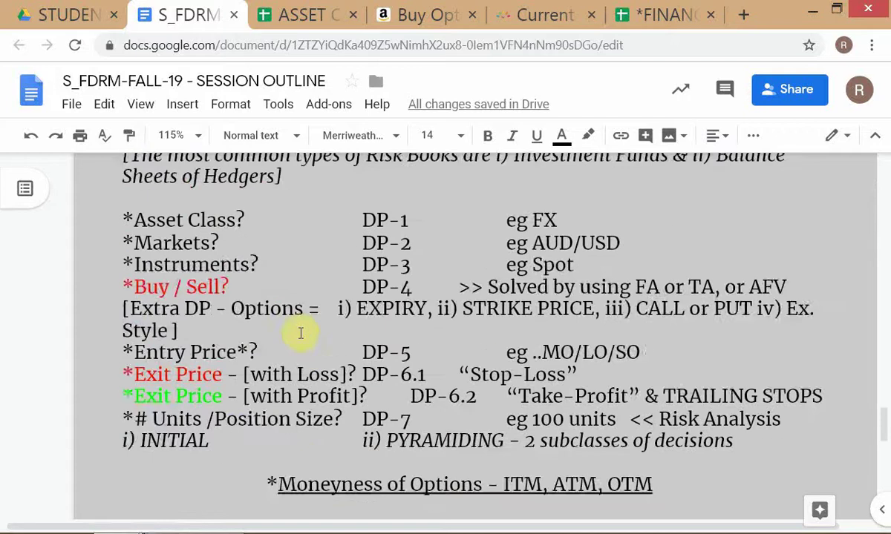
scroll(302, 334, up, 10)
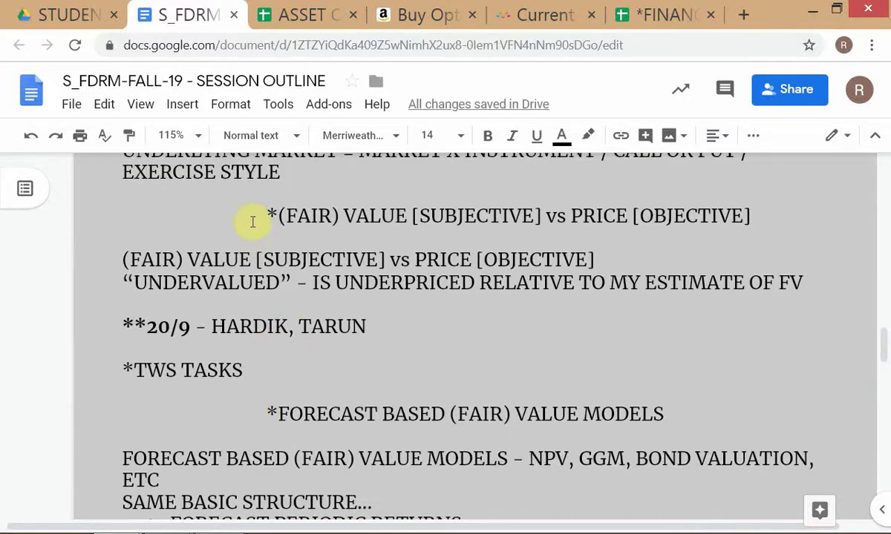
click(254, 215)
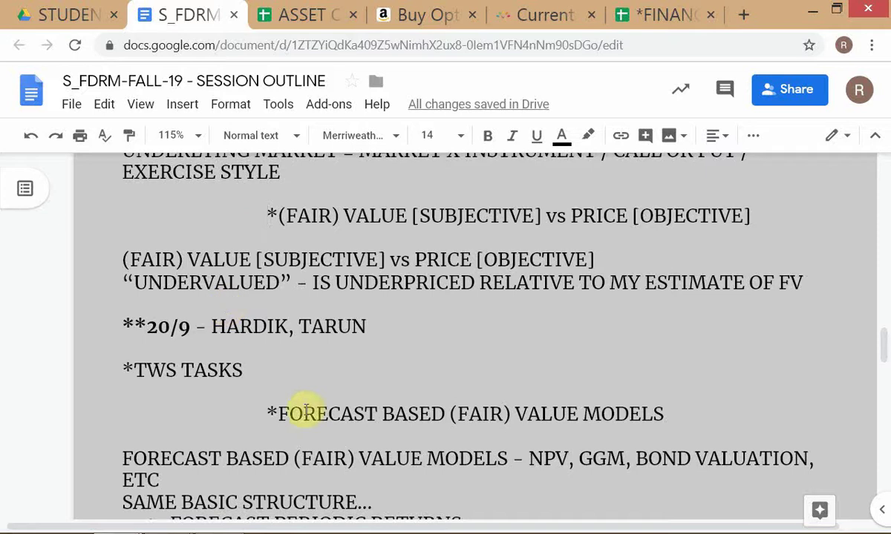
click(241, 369)
click(264, 218)
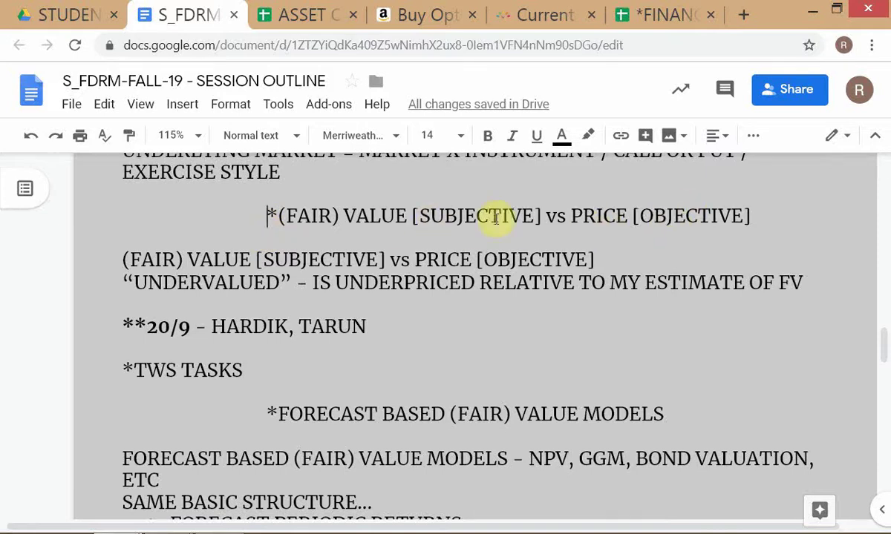
Scroll down past Project IRR vs BOND YTM? to the Risk Books DP list.
scroll(297, 410, down, 1)
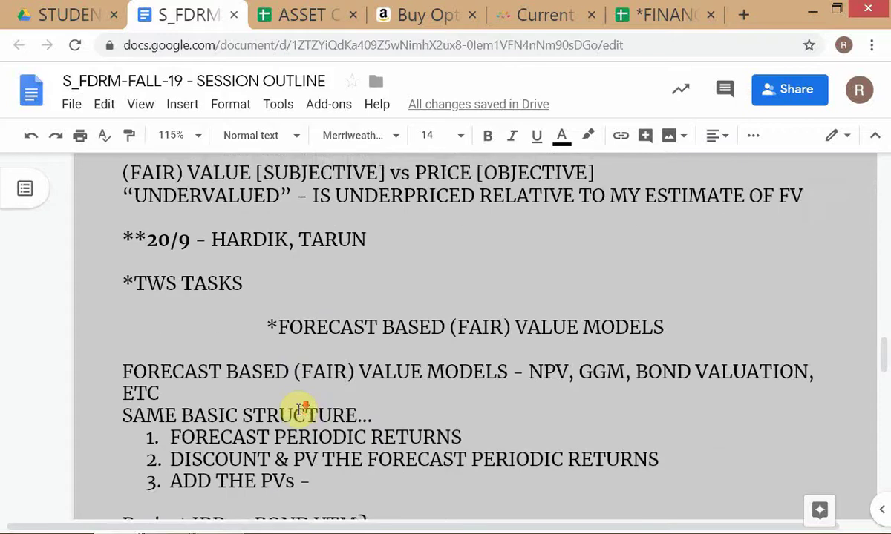
scroll(298, 409, down, 2)
scroll(281, 265, down, 2)
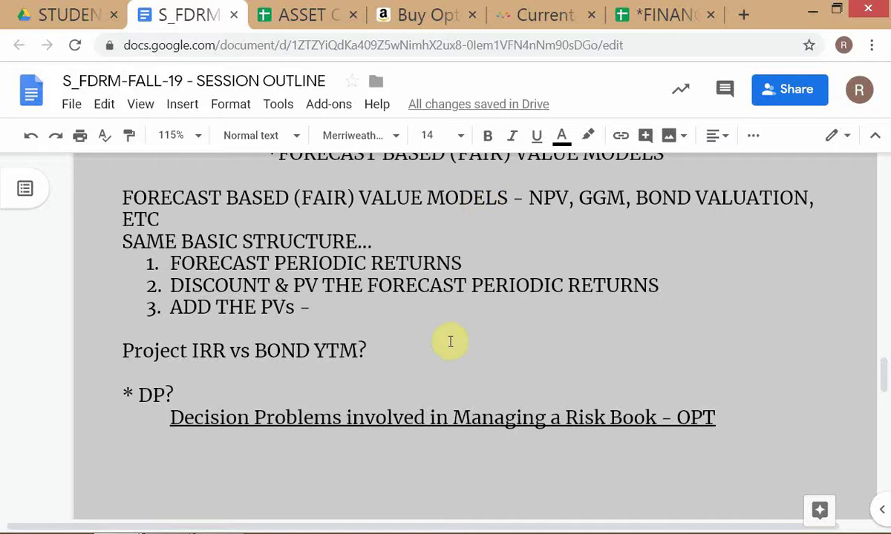
click(473, 353)
scroll(473, 353, down, 1)
scroll(493, 362, down, 1)
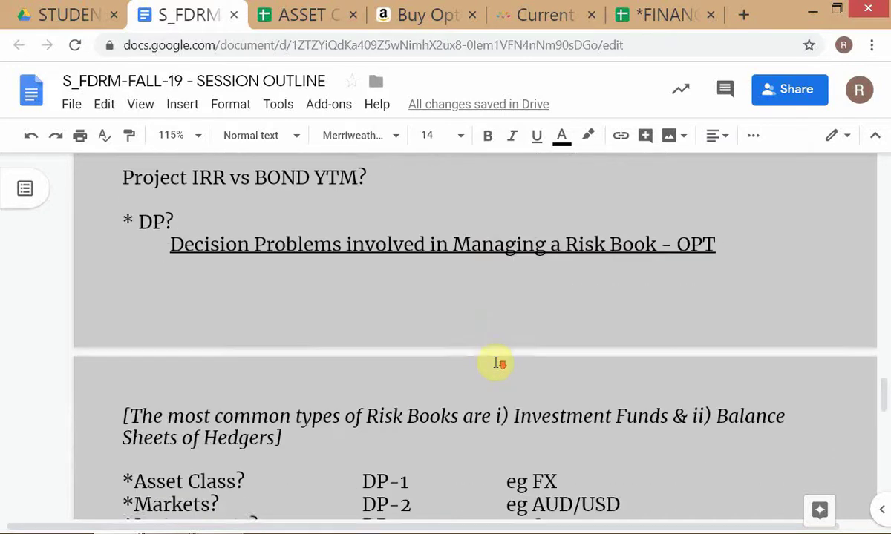
scroll(478, 337, down, 1)
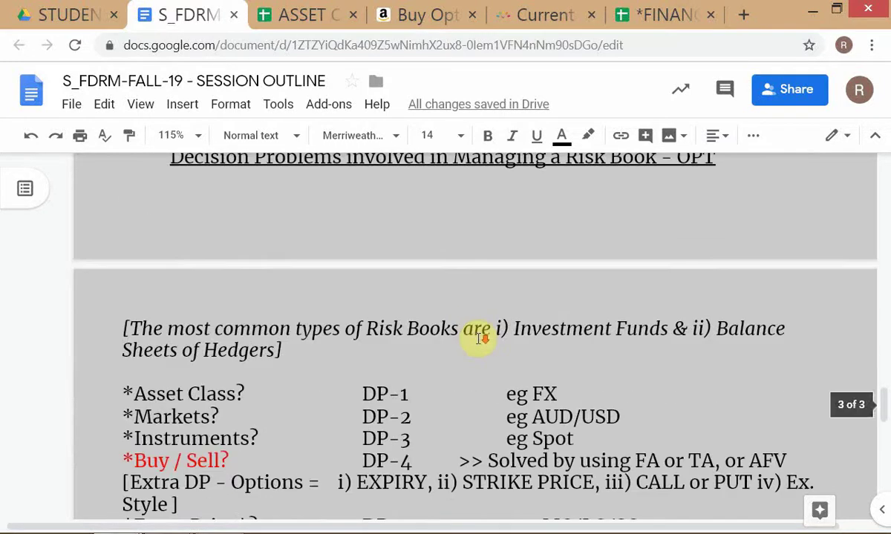
scroll(478, 338, up, 1)
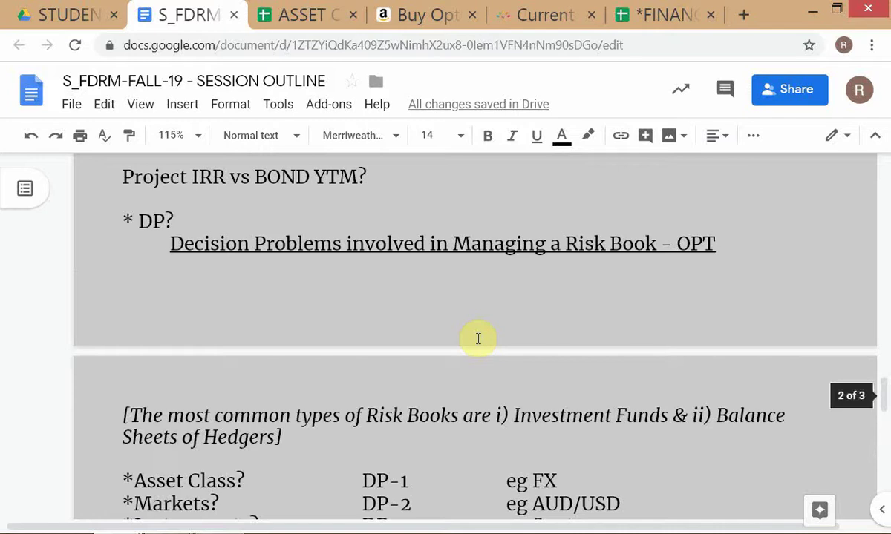
scroll(478, 339, down, 1)
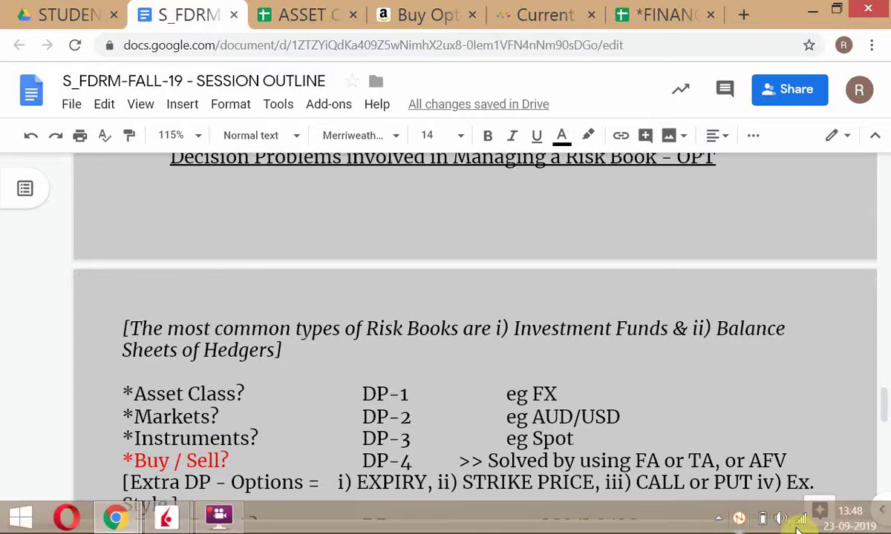
click(846, 526)
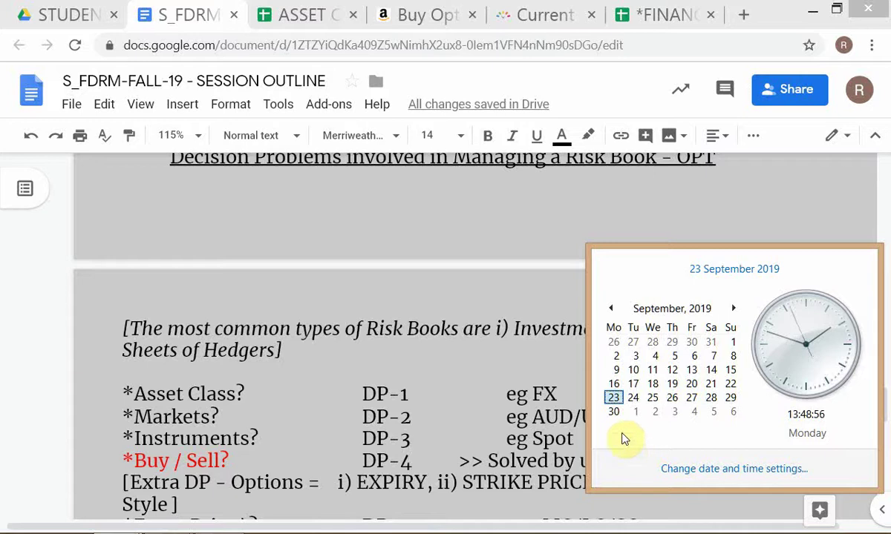
click(733, 310)
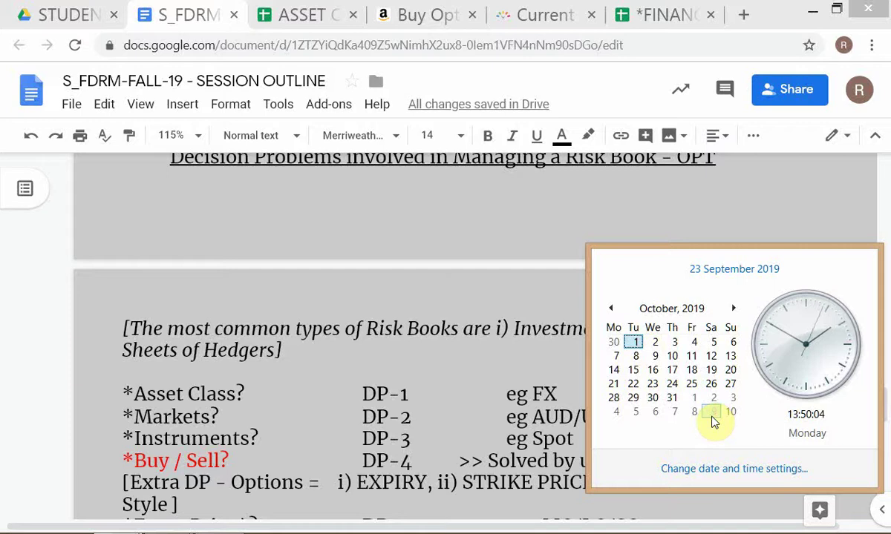
click(469, 317)
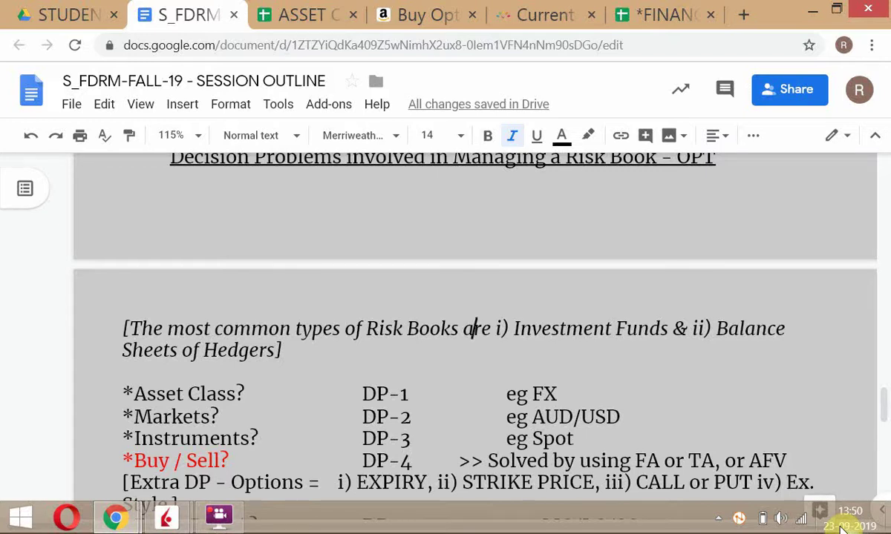
Switch to the TWS paper-trading watchlist quoting HG, AUD, GE, CL and SB futures.
key(alt+Tab)
key(alt+Tab)
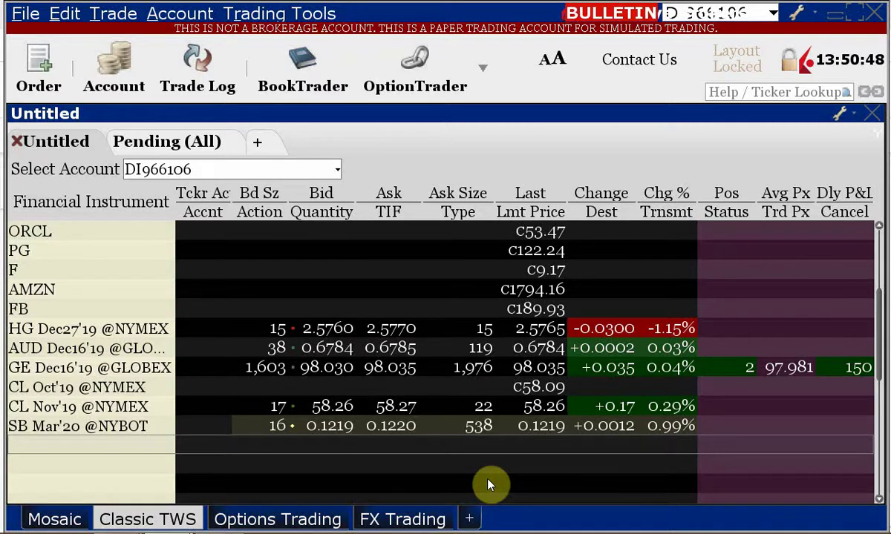
Insert an empty line after 'Style ]' in the Extra DP - Options line, then view the calculator.
key(alt+Tab)
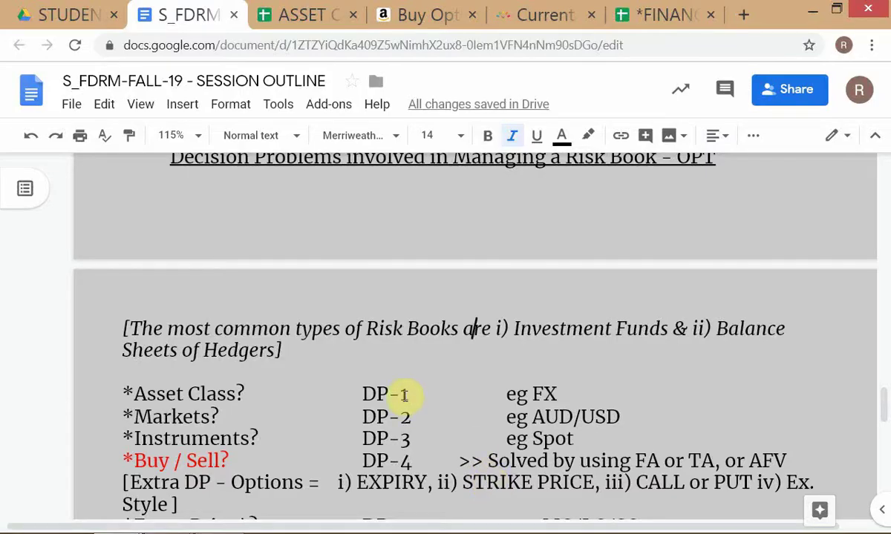
scroll(404, 395, down, 9)
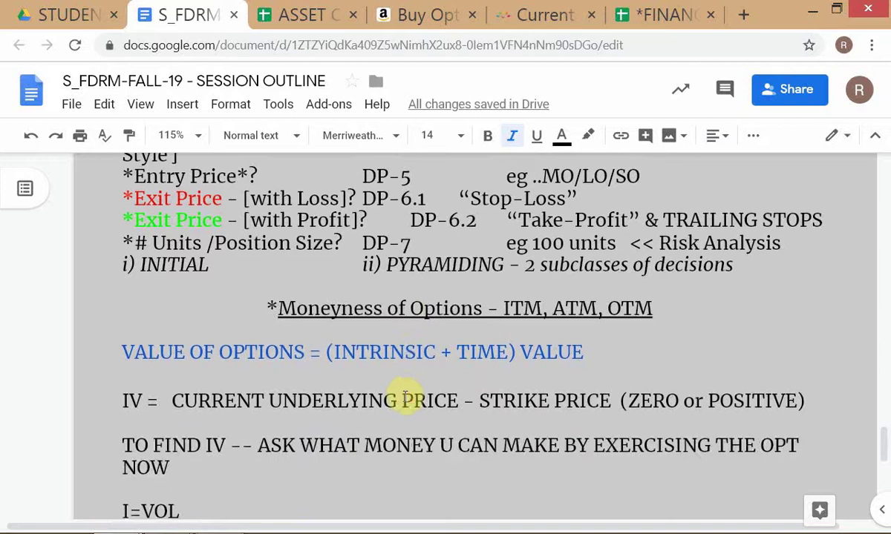
scroll(404, 396, down, 3)
click(114, 272)
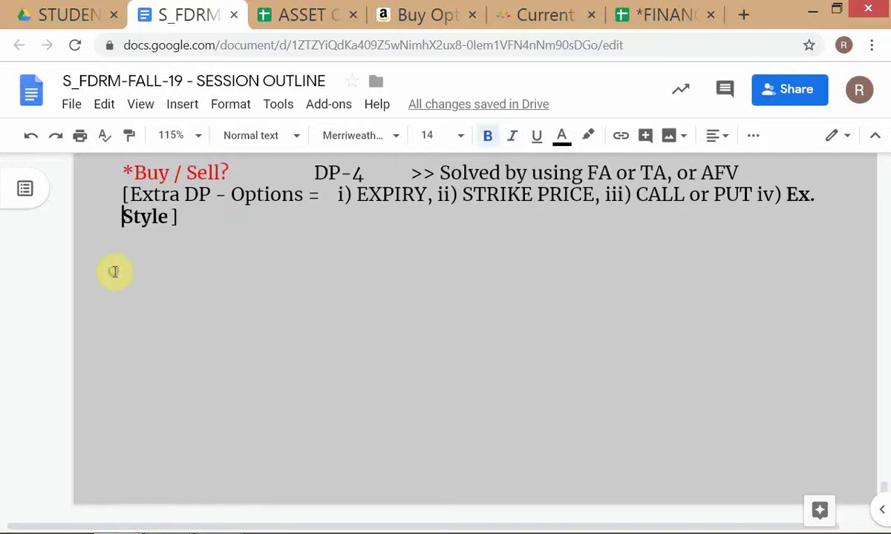
click(253, 237)
key(Return)
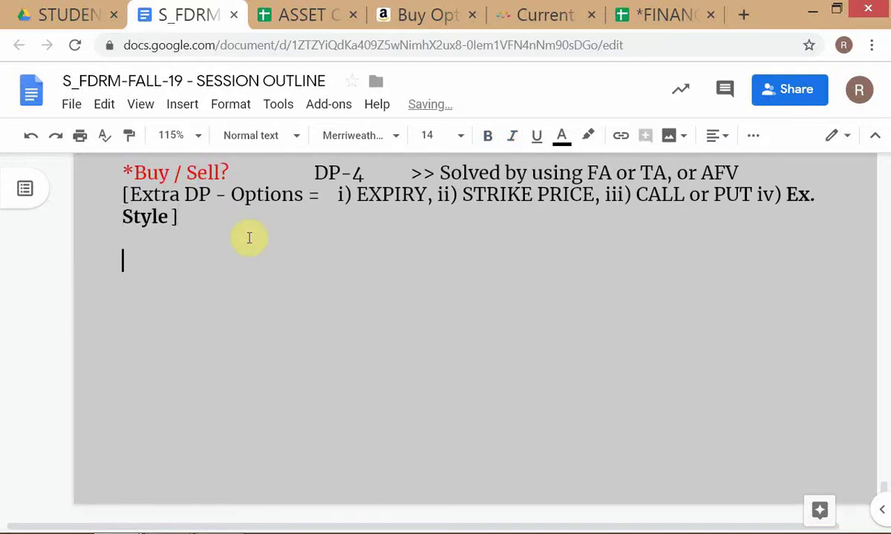
key(alt+Tab)
key(alt+Tab)
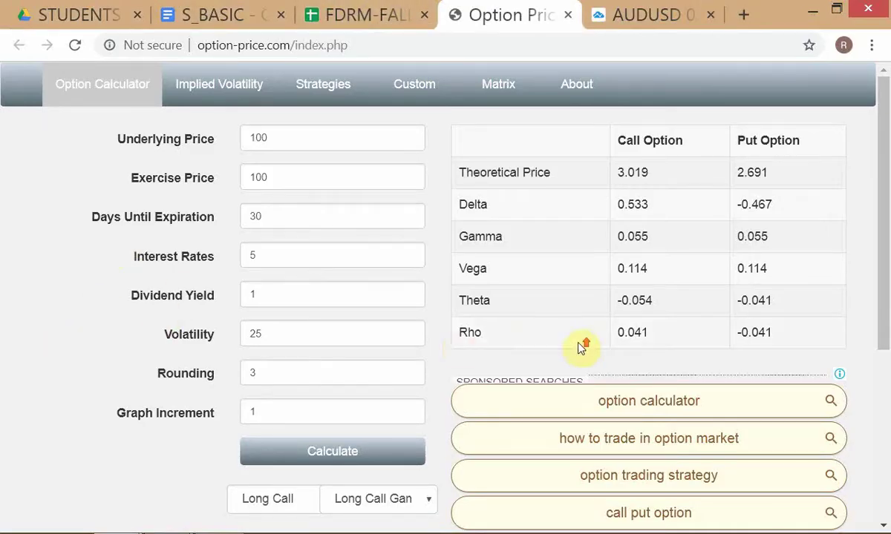
scroll(824, 386, down, 1)
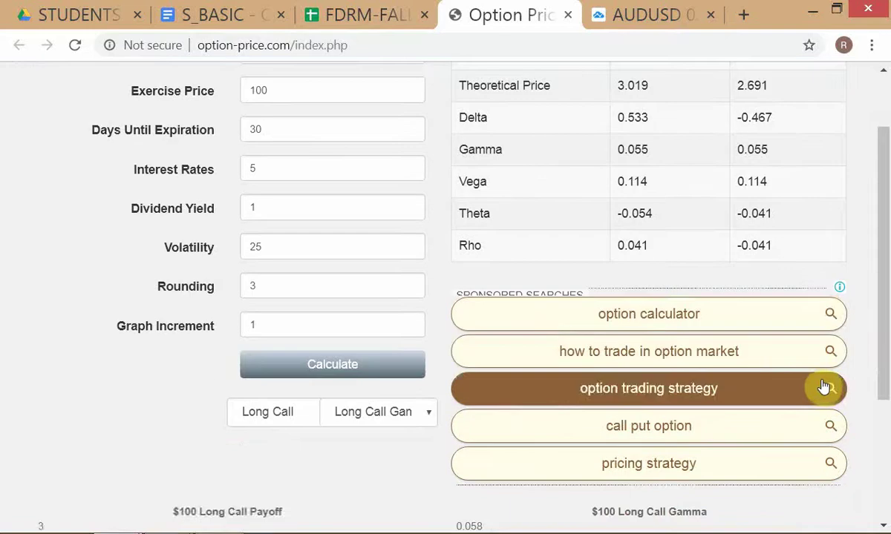
scroll(577, 300, up, 1)
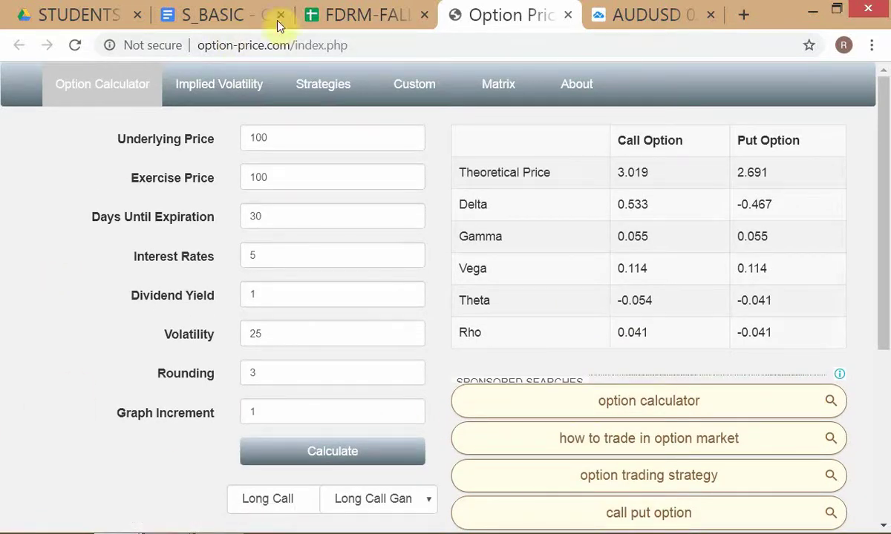
click(337, 15)
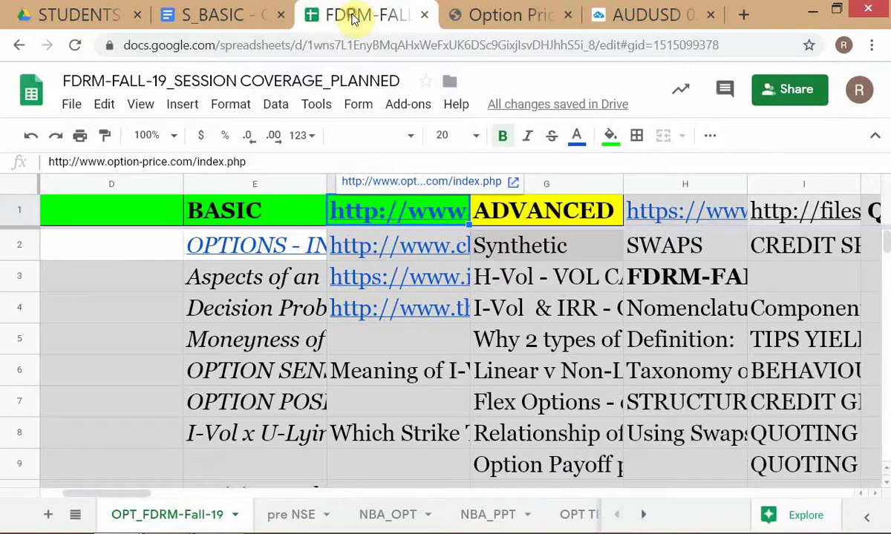
click(249, 371)
click(228, 18)
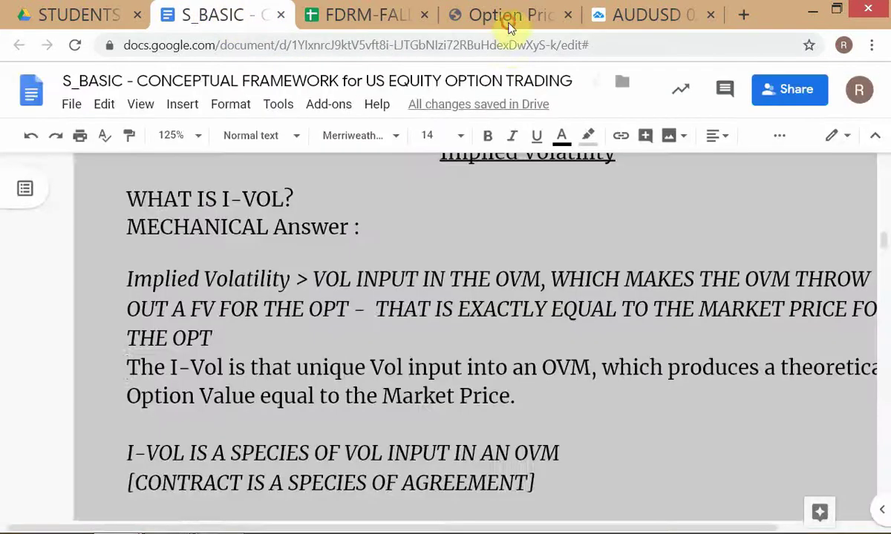
click(509, 19)
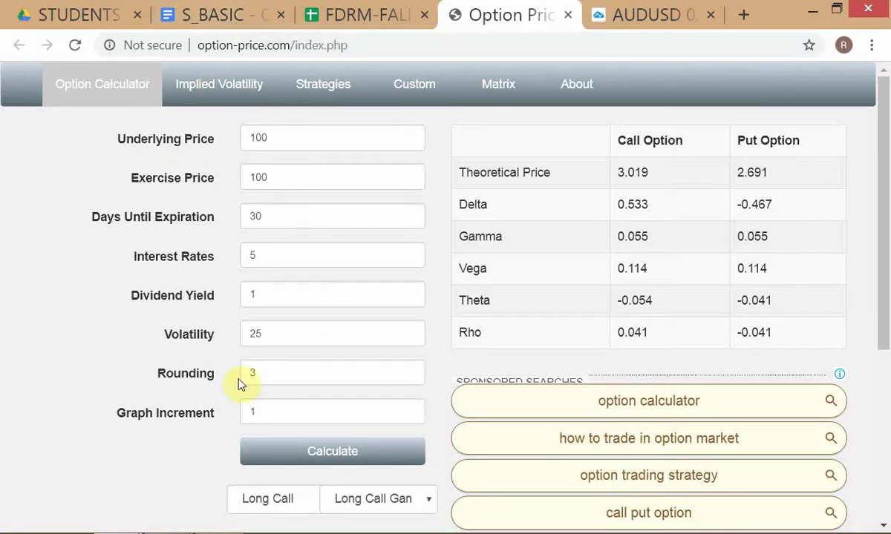
Glance at the S_BASIC I-Vol notes, then return through TWS to the S_FDRM-FALL-19 outline.
click(192, 27)
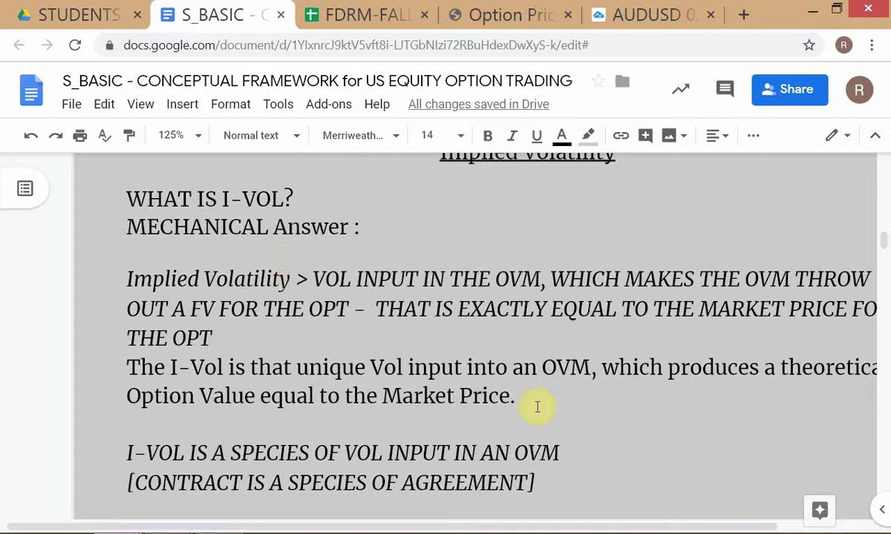
scroll(590, 401, down, 2)
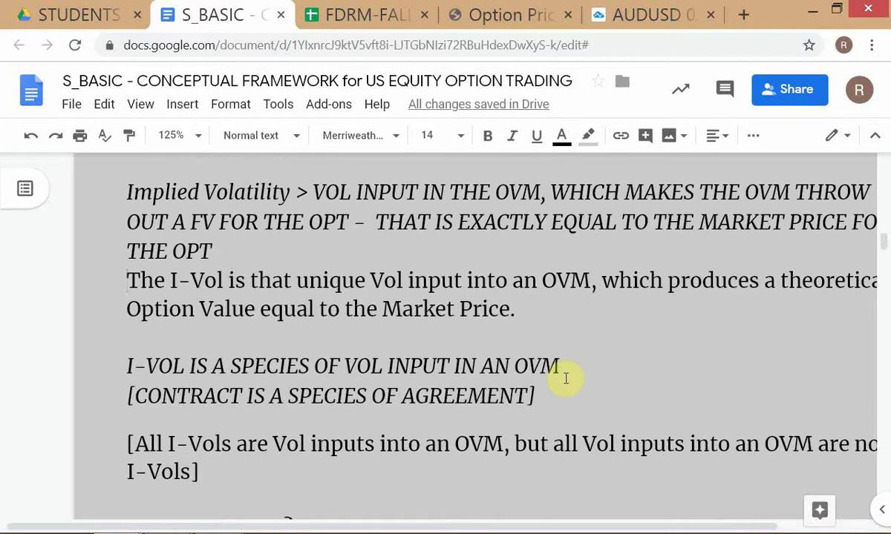
scroll(565, 378, up, 2)
key(alt+Tab)
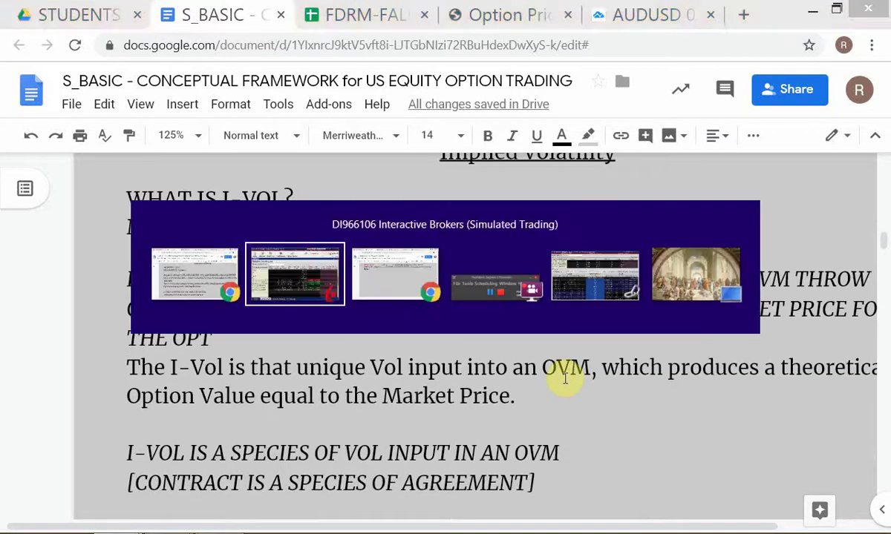
key(alt+Tab)
key(Tab)
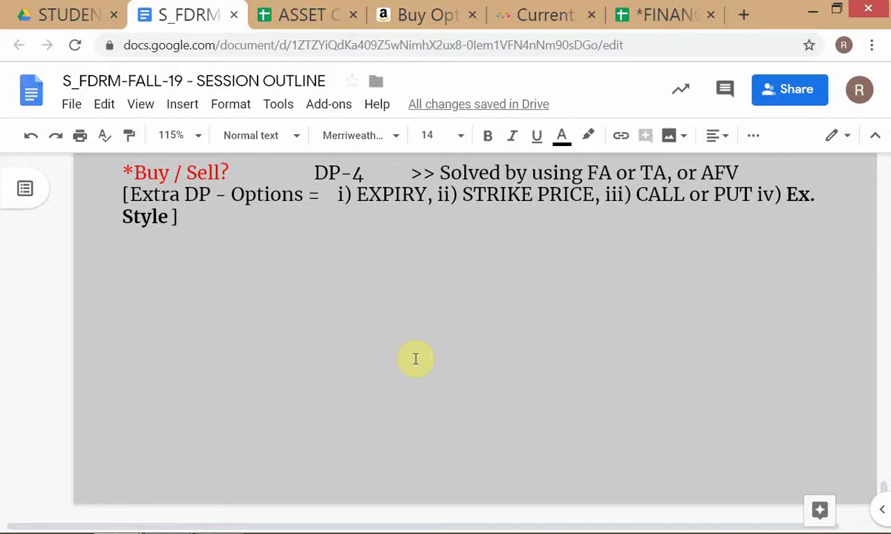